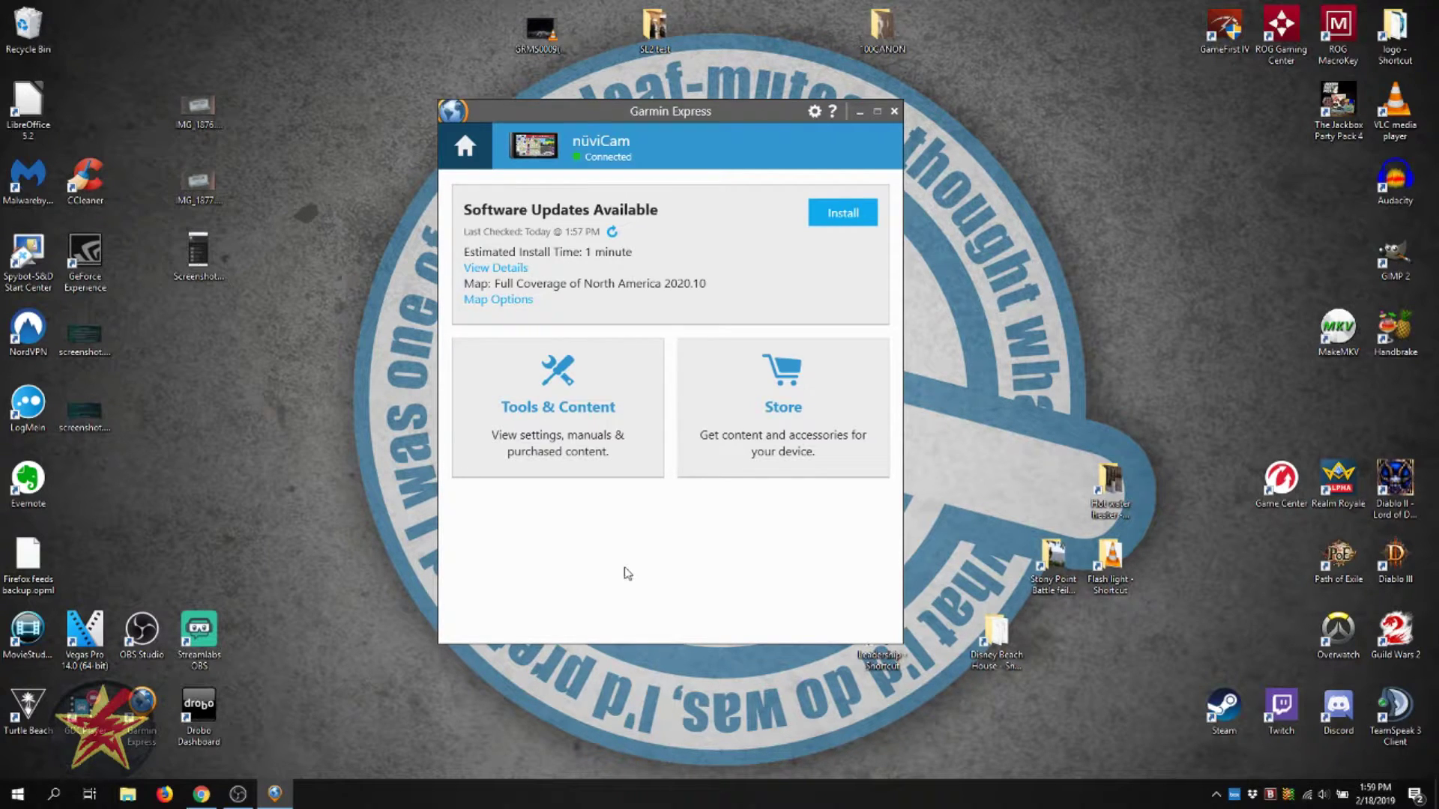
Step: Launch File Explorer from the taskbar beside the Garmin Express nüviCam screen
{"action": "left_click", "coordinate": [128, 796]}
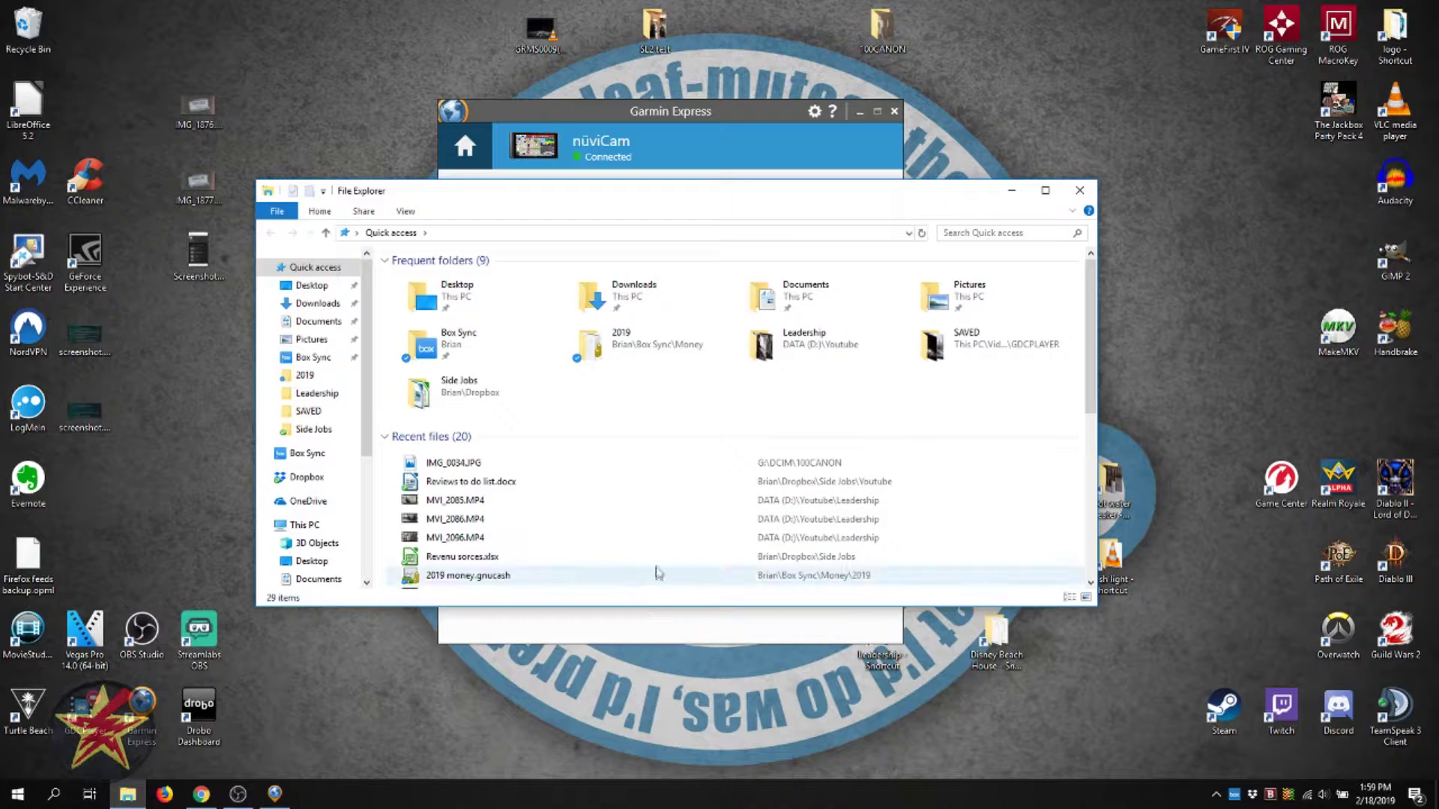
{"action": "scroll", "coordinate": [369, 401], "scroll_direction": "down", "scroll_amount": 3}
{"action": "left_click_drag", "start_coordinate": [368, 400], "coordinate": [373, 523]}
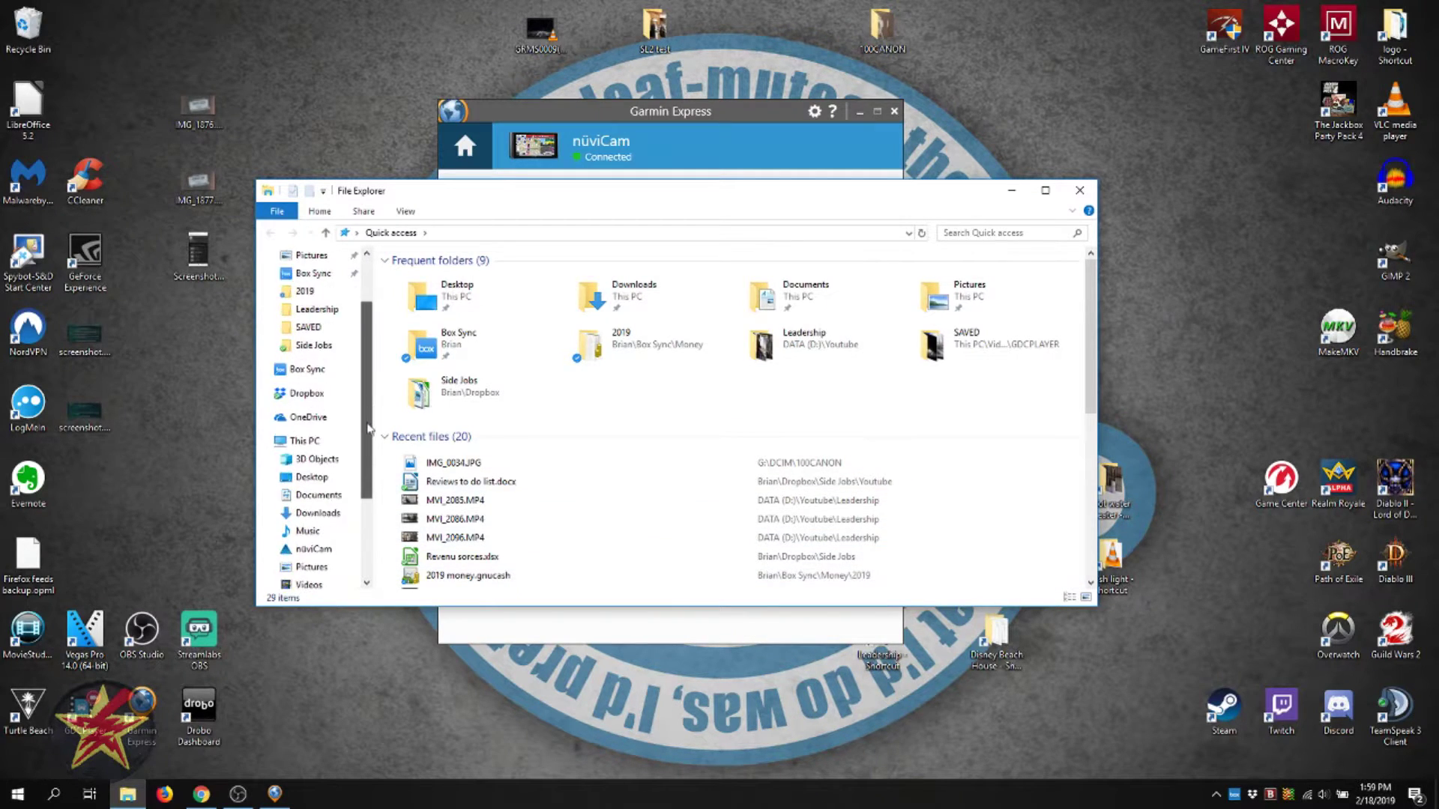
{"action": "mouse_move", "coordinate": [315, 476]}
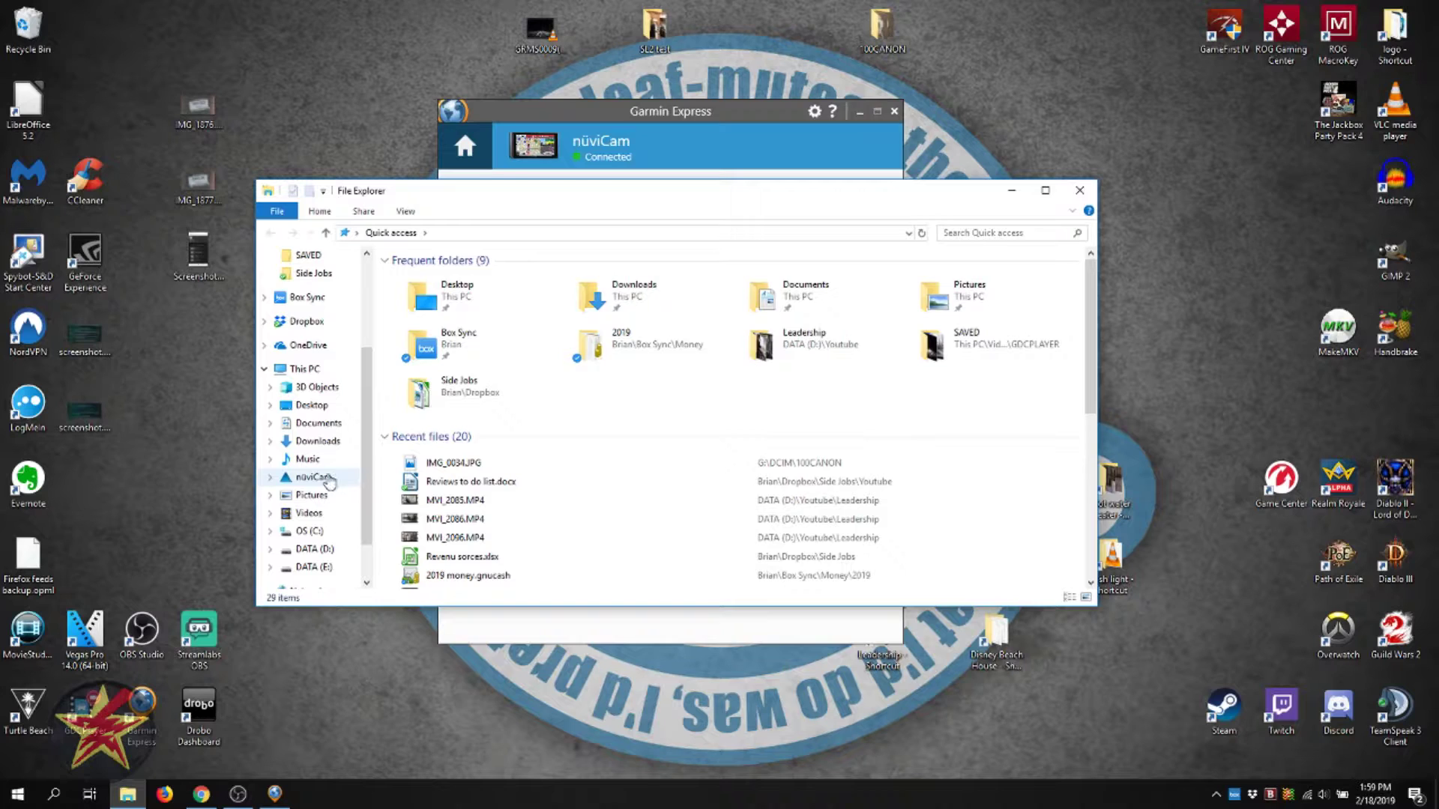
Step: Show the nüviCam's Camera Memory Card, Internal Storage and Memory Card drives
{"action": "left_click", "coordinate": [313, 478]}
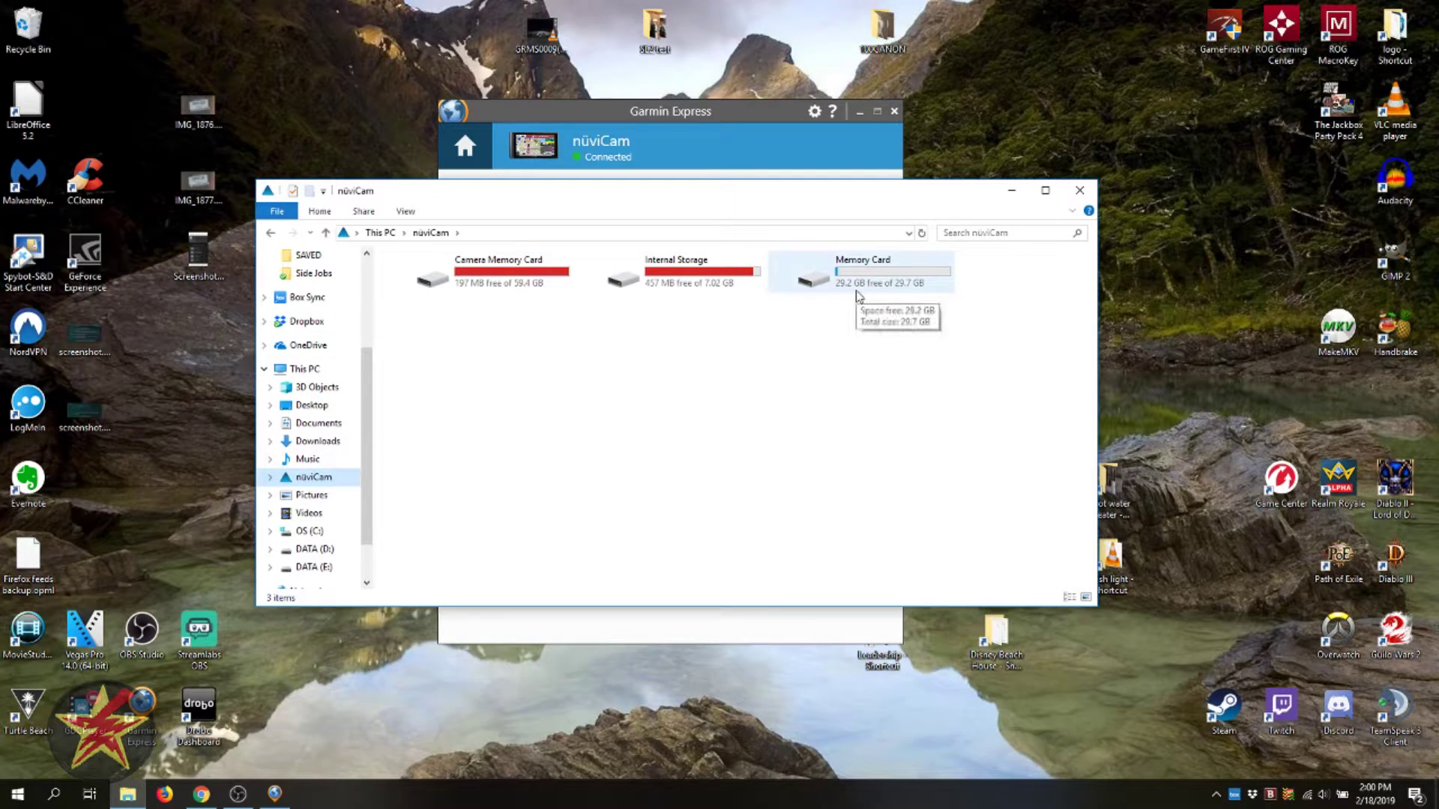
{"action": "mouse_move", "coordinate": [674, 271]}
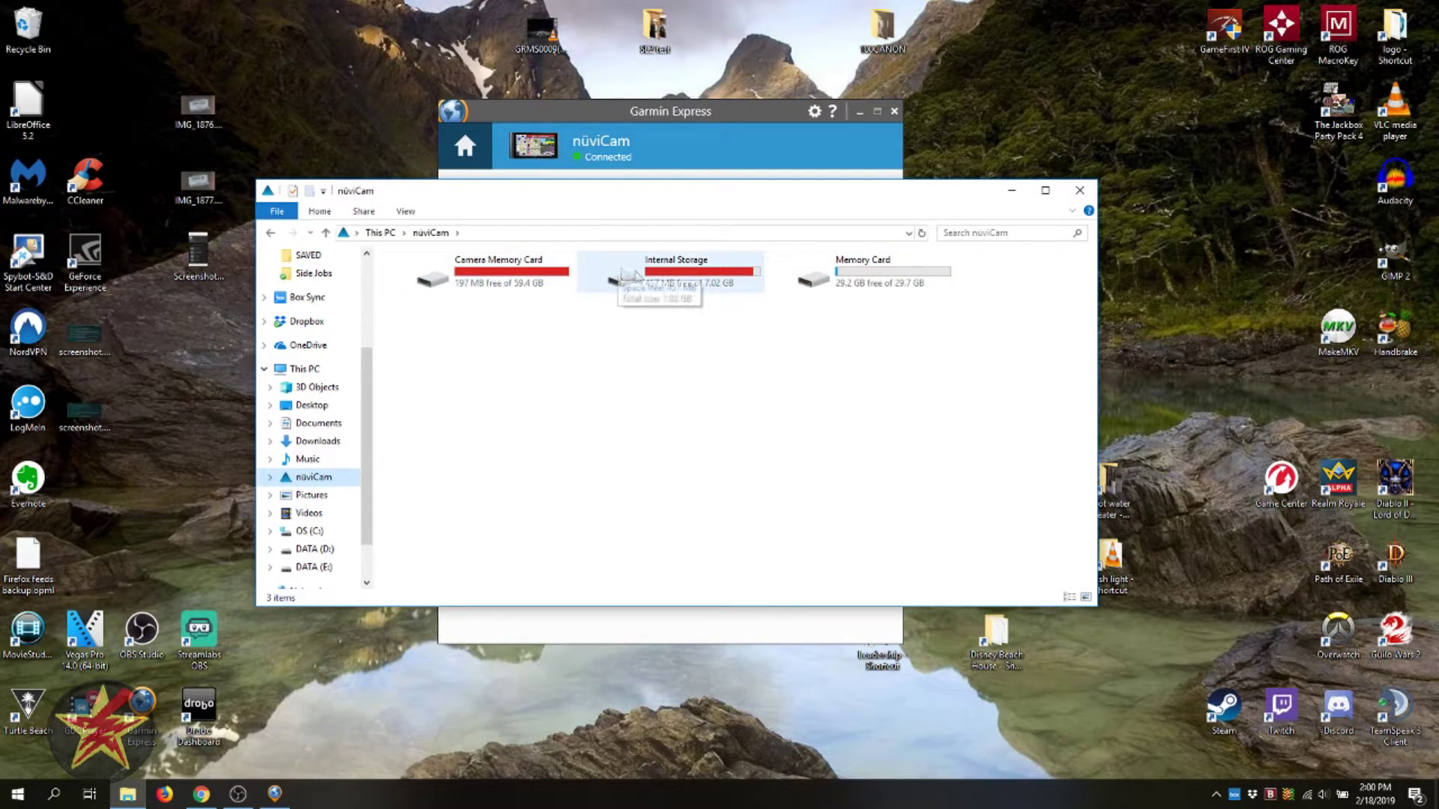
Step: Browse Internal Storage's Vehicle folder of eleven .srf files, then return to Internal Storage
{"action": "double_click", "coordinate": [689, 279]}
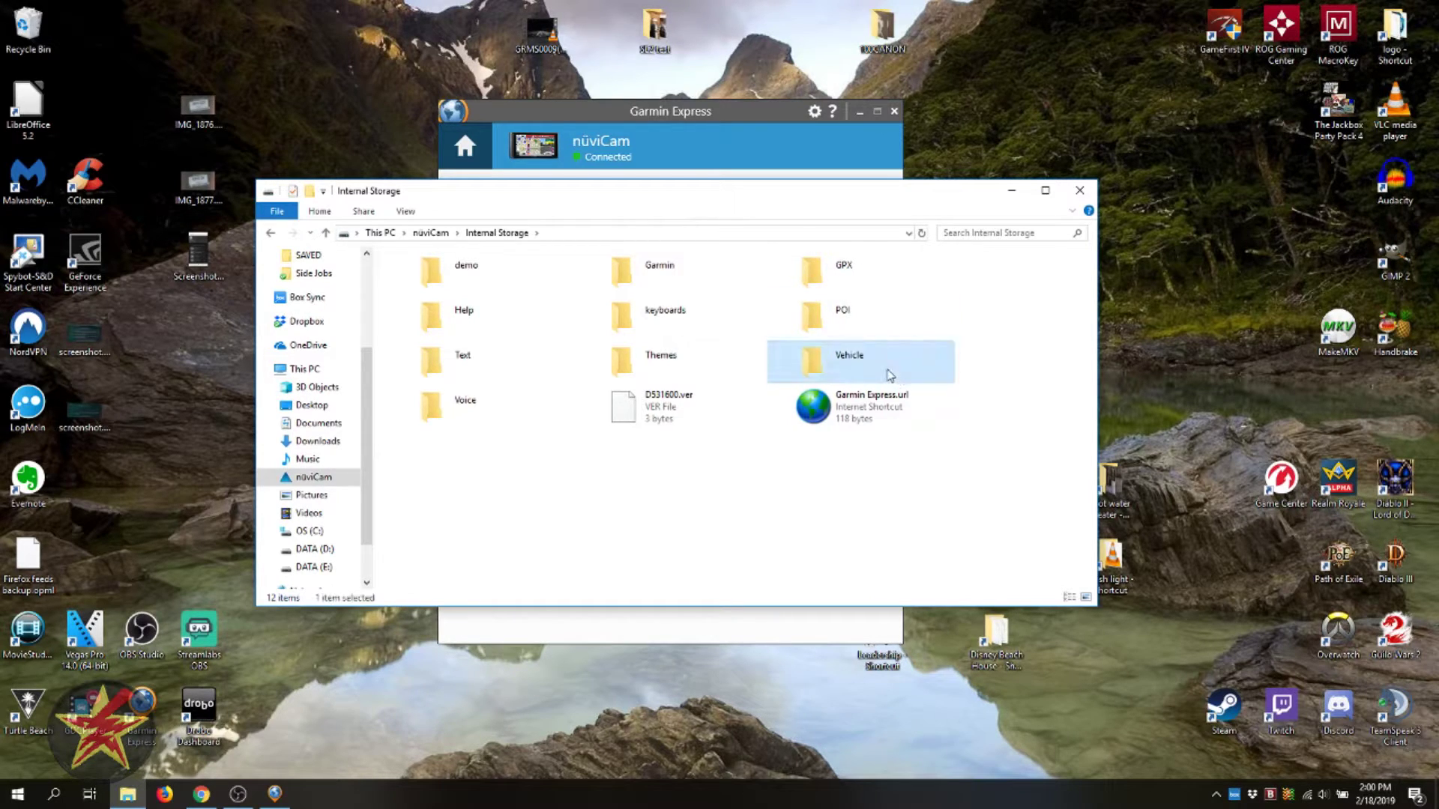
{"action": "double_click", "coordinate": [877, 362]}
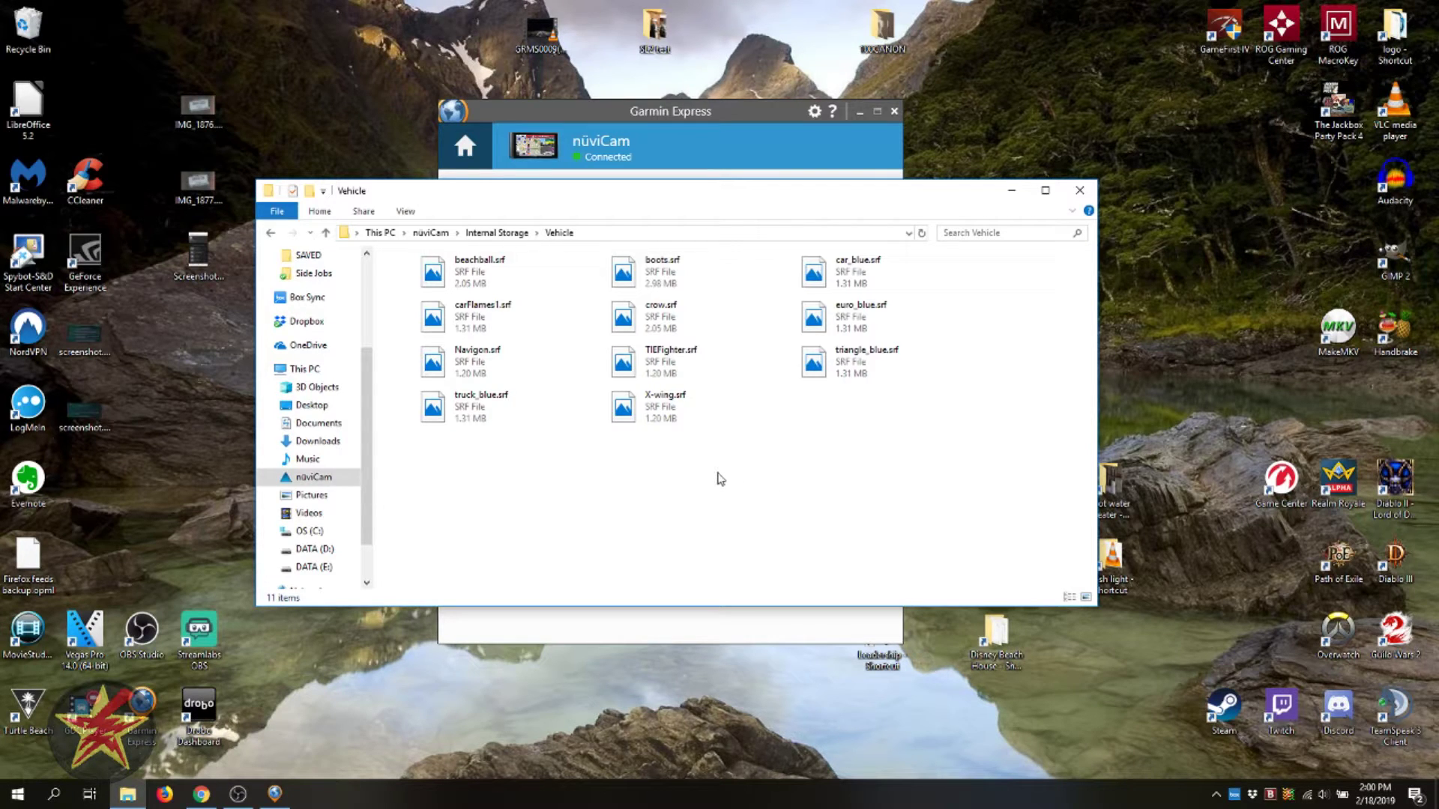
{"action": "key", "text": "alt+Up"}
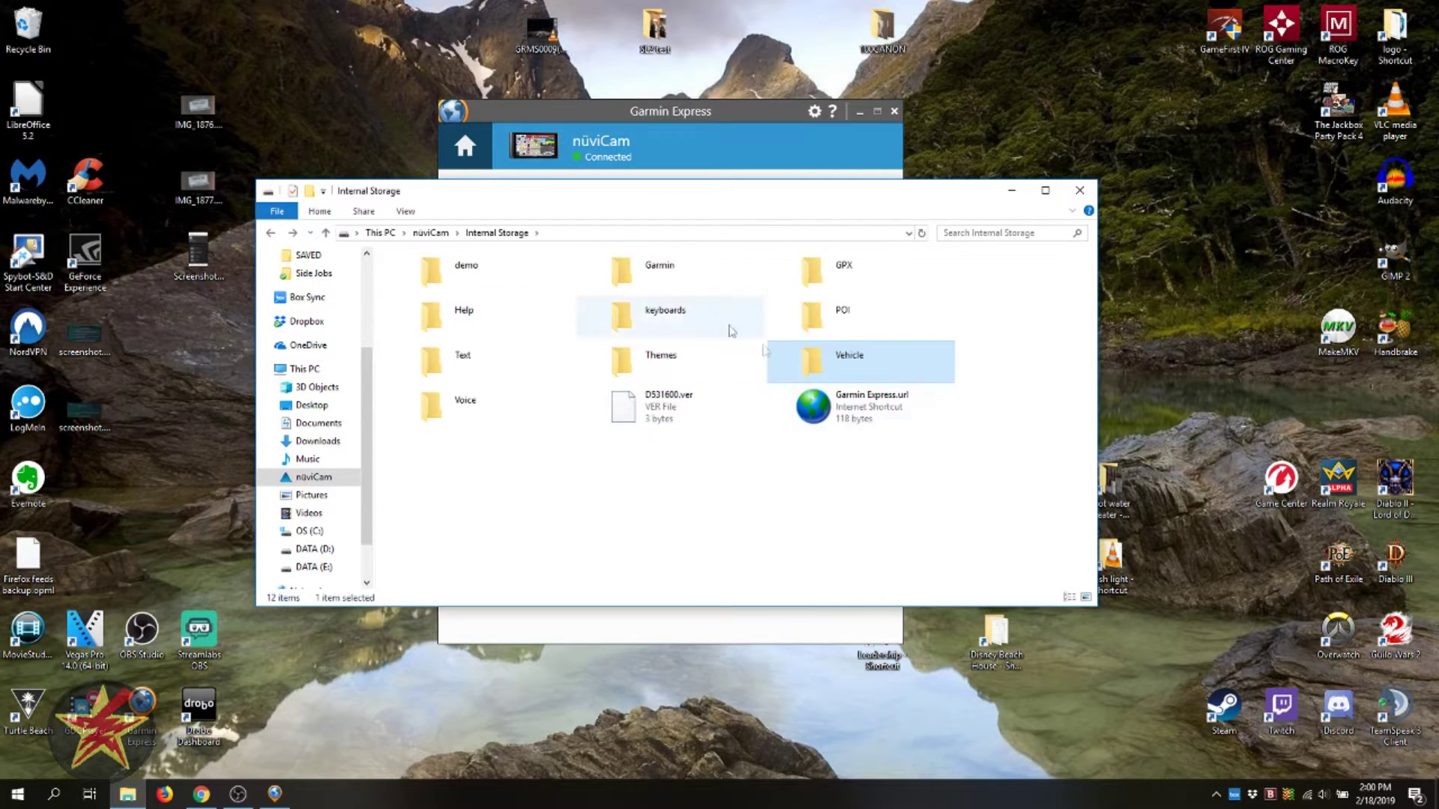
Step: Copy the Vehicle folder using its right-click menu
{"action": "right_click", "coordinate": [838, 363]}
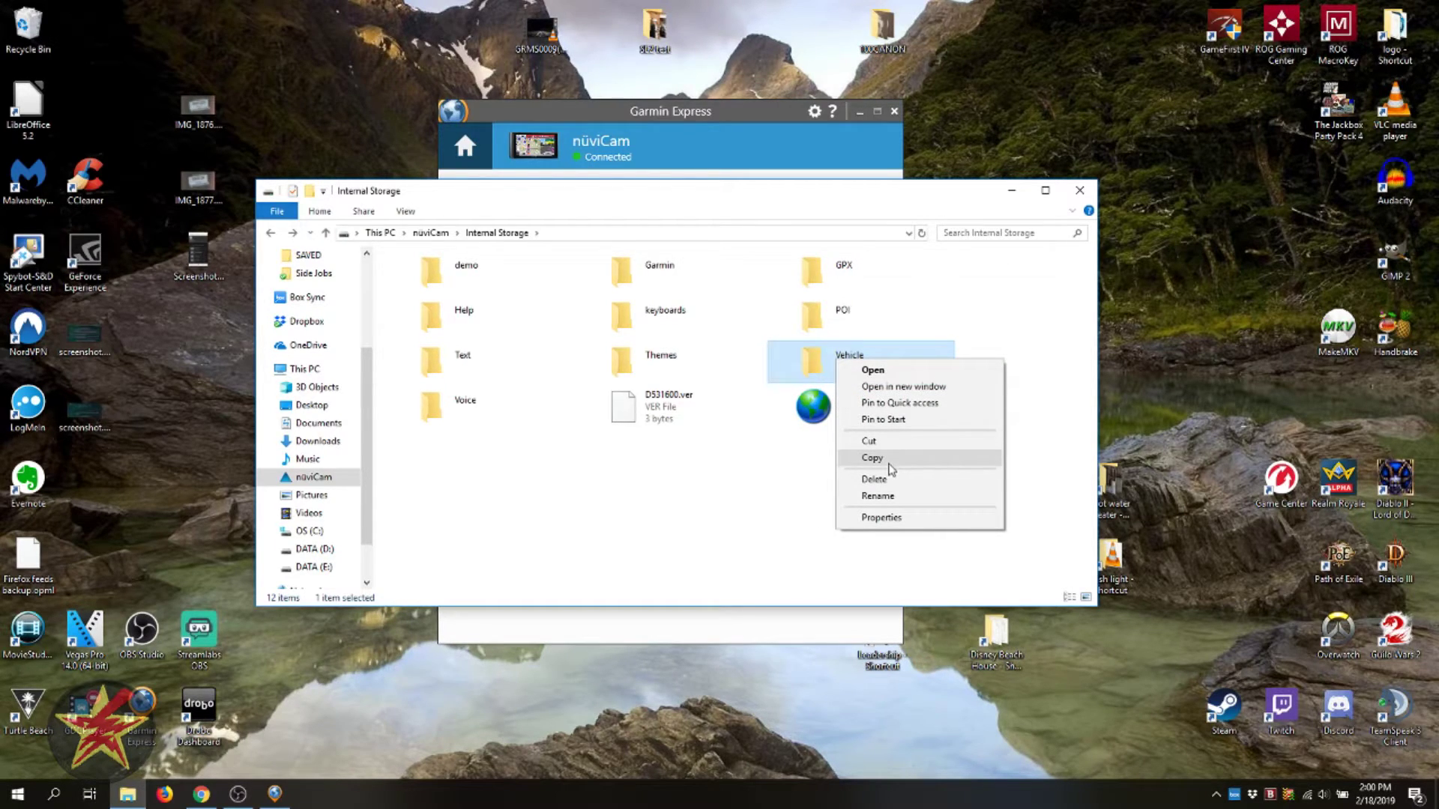
{"action": "left_click", "coordinate": [658, 510]}
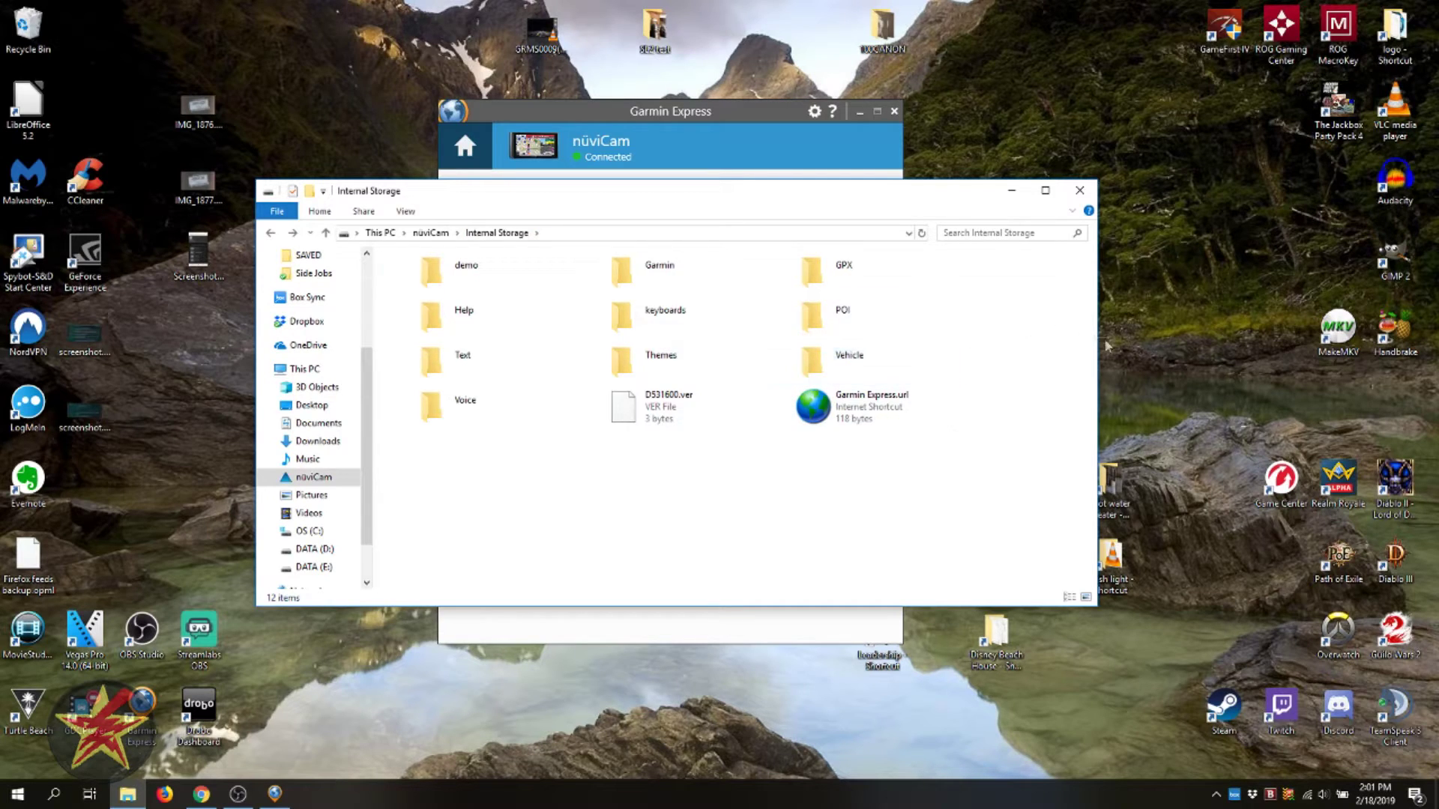
Step: Copy X-wing.srf and TIEFighter.srf from Vehicle, then return to Internal Storage
{"action": "double_click", "coordinate": [814, 367]}
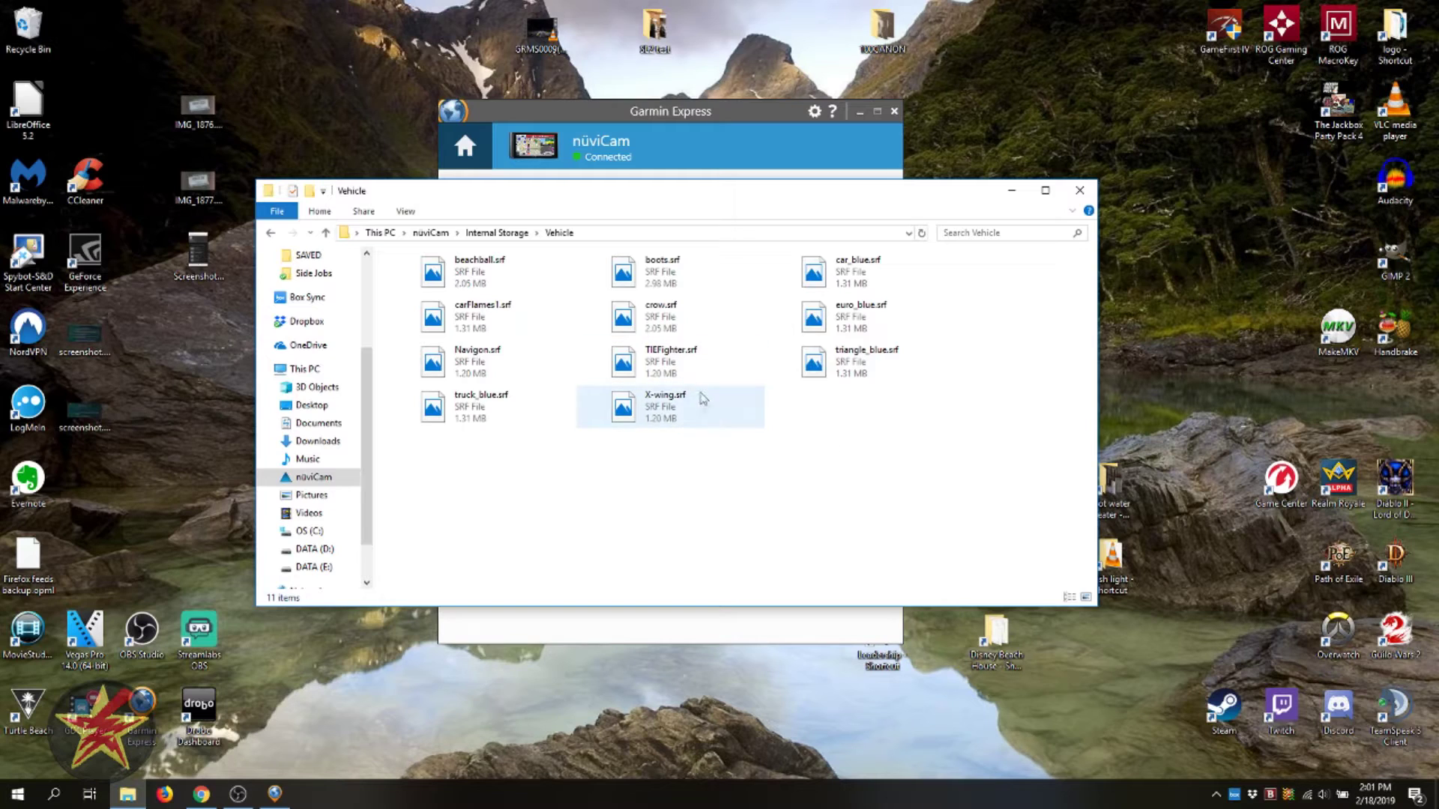
{"action": "left_click", "coordinate": [701, 369]}
{"action": "left_click", "coordinate": [697, 408], "text": "ctrl"}
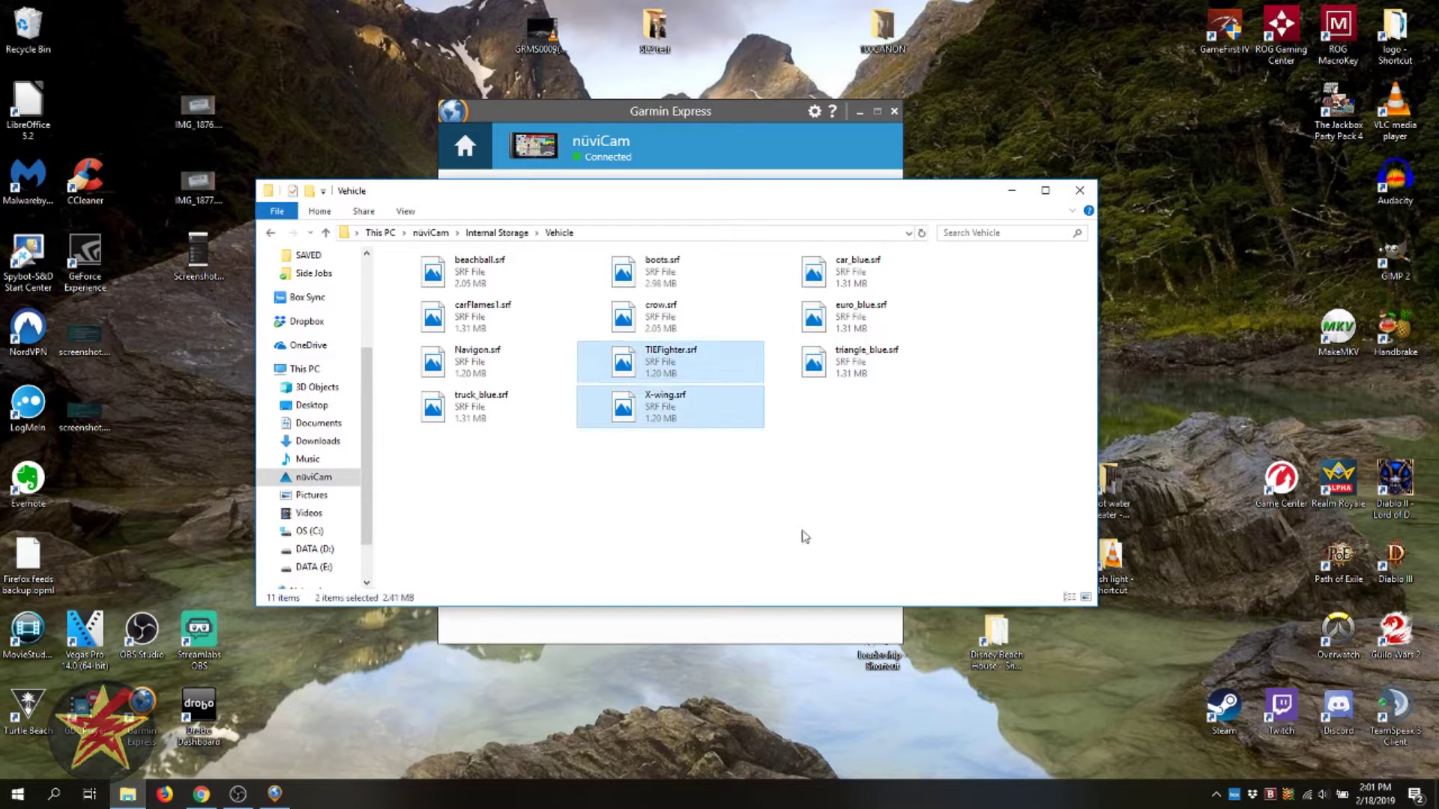
{"action": "right_click", "coordinate": [688, 371]}
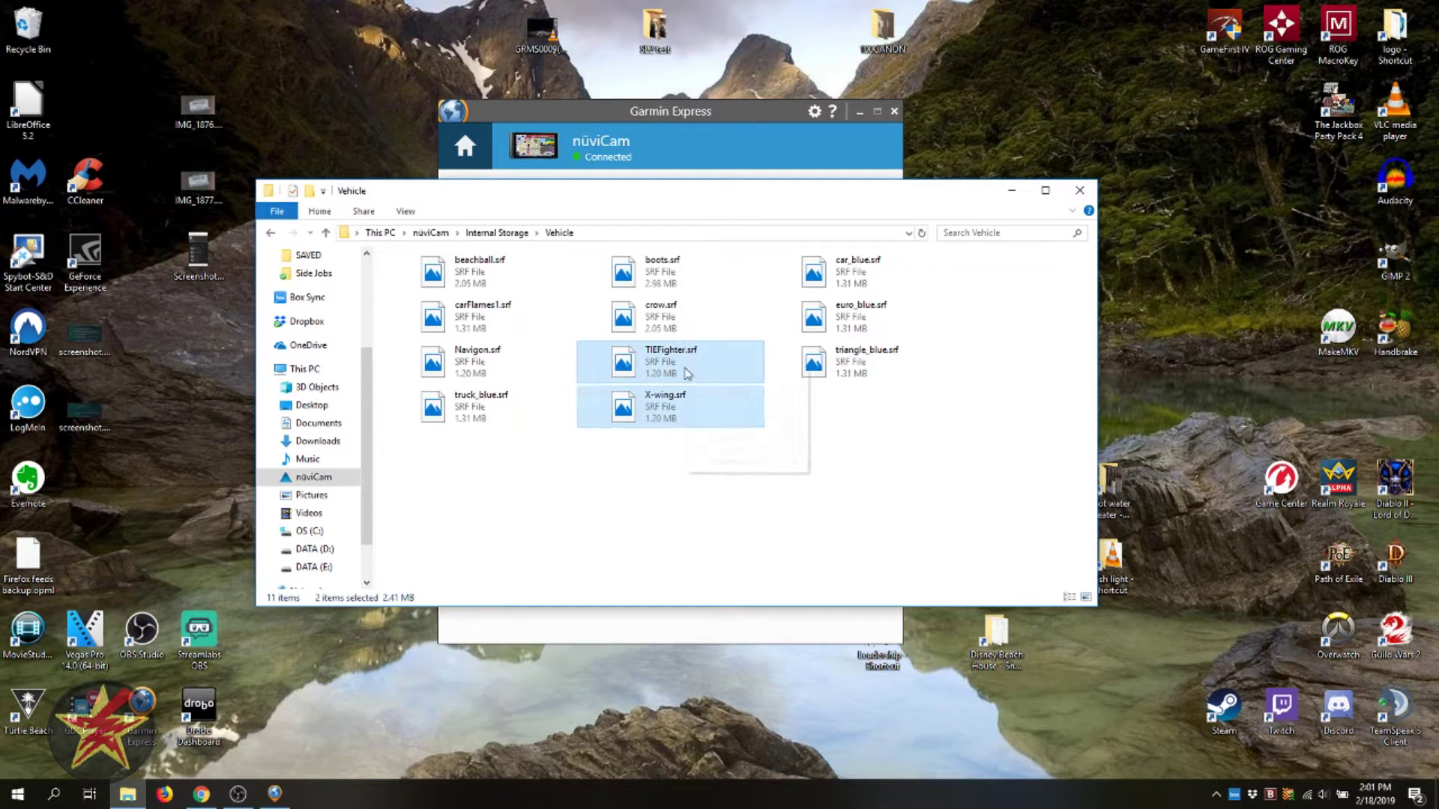
{"action": "left_click", "coordinate": [854, 523]}
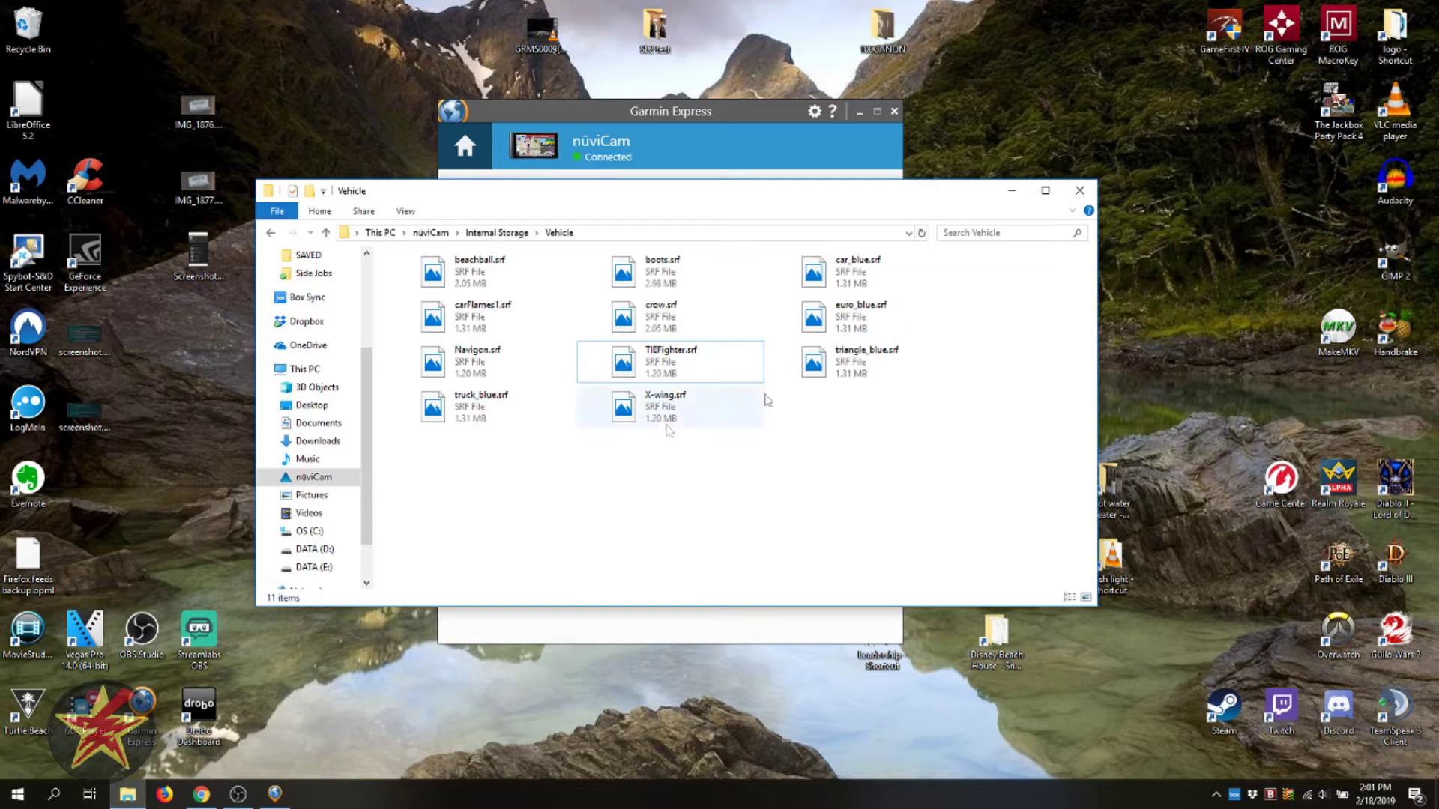
{"action": "key", "text": "BackSpace"}
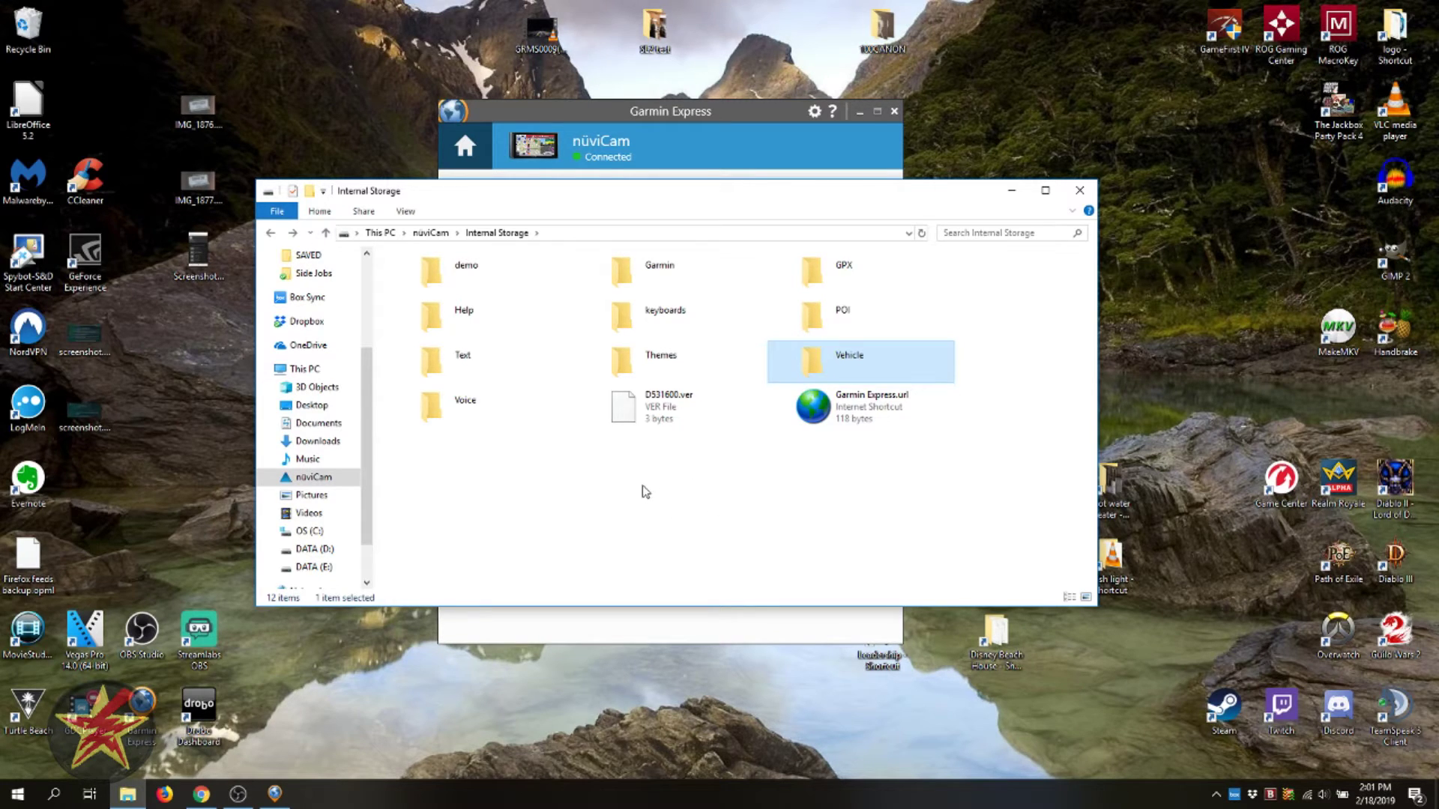
{"action": "double_click", "coordinate": [812, 366]}
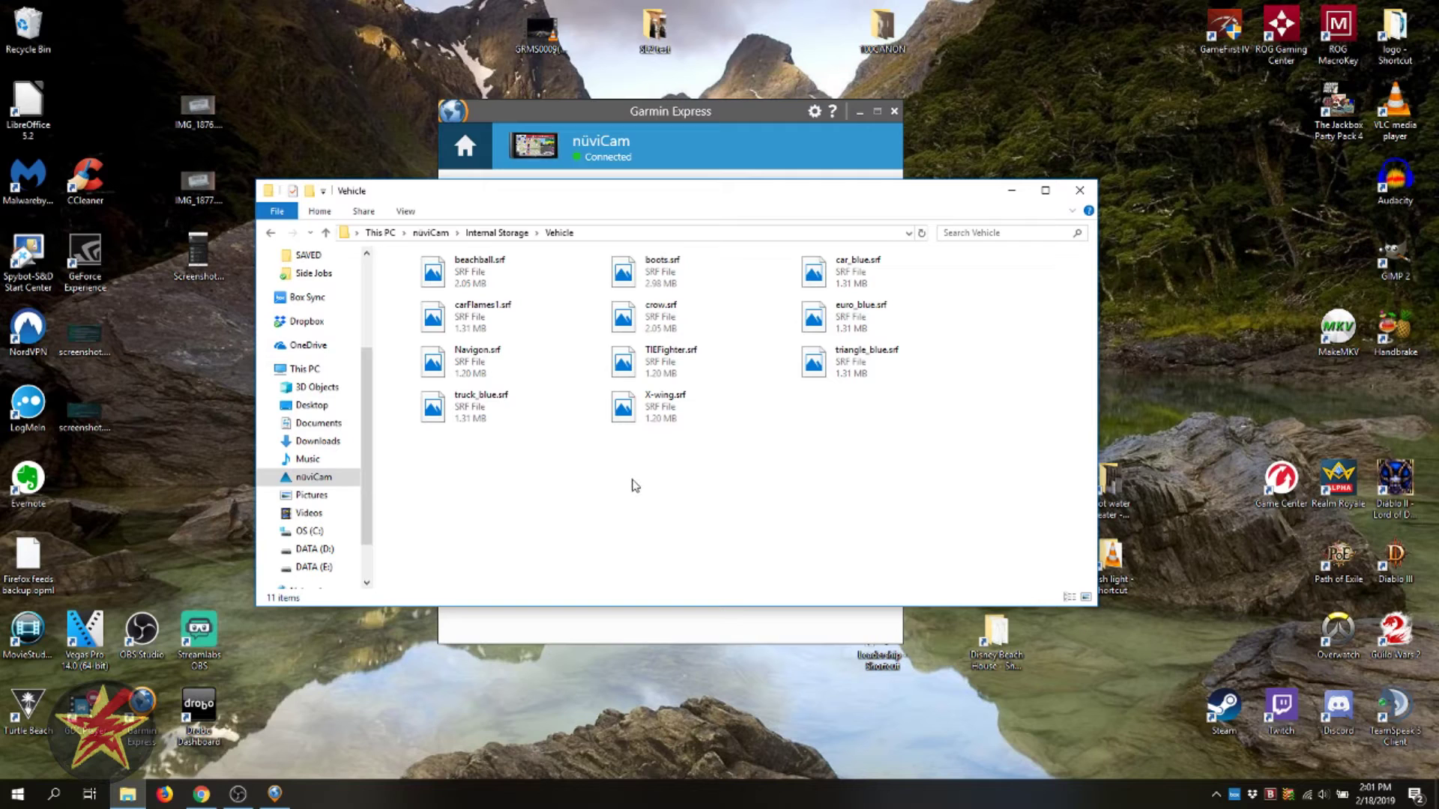
{"action": "key", "text": "alt+Left"}
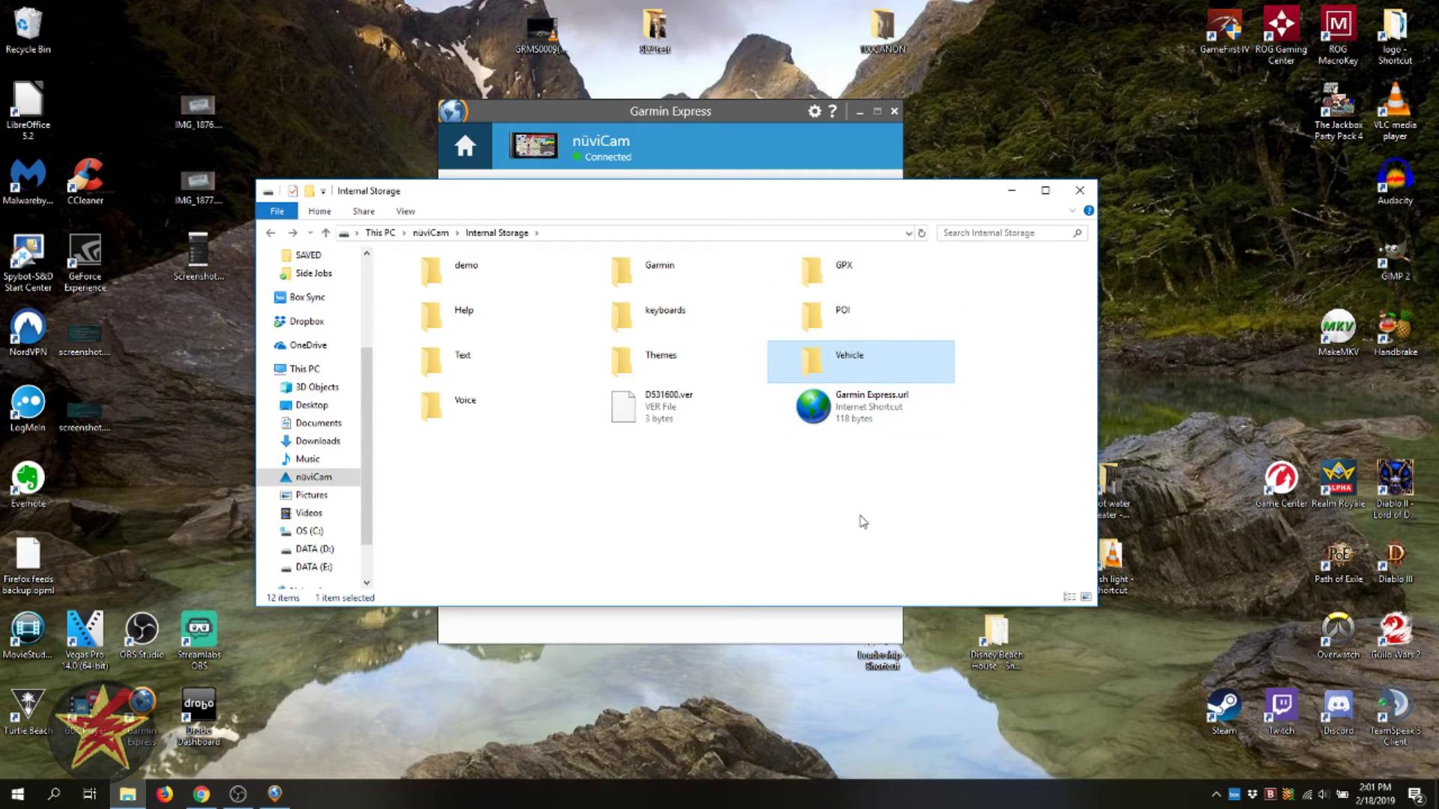
Step: Bring Garmin Express, showing the one-minute nüviCam software update, to the front
{"action": "left_click", "coordinate": [724, 108]}
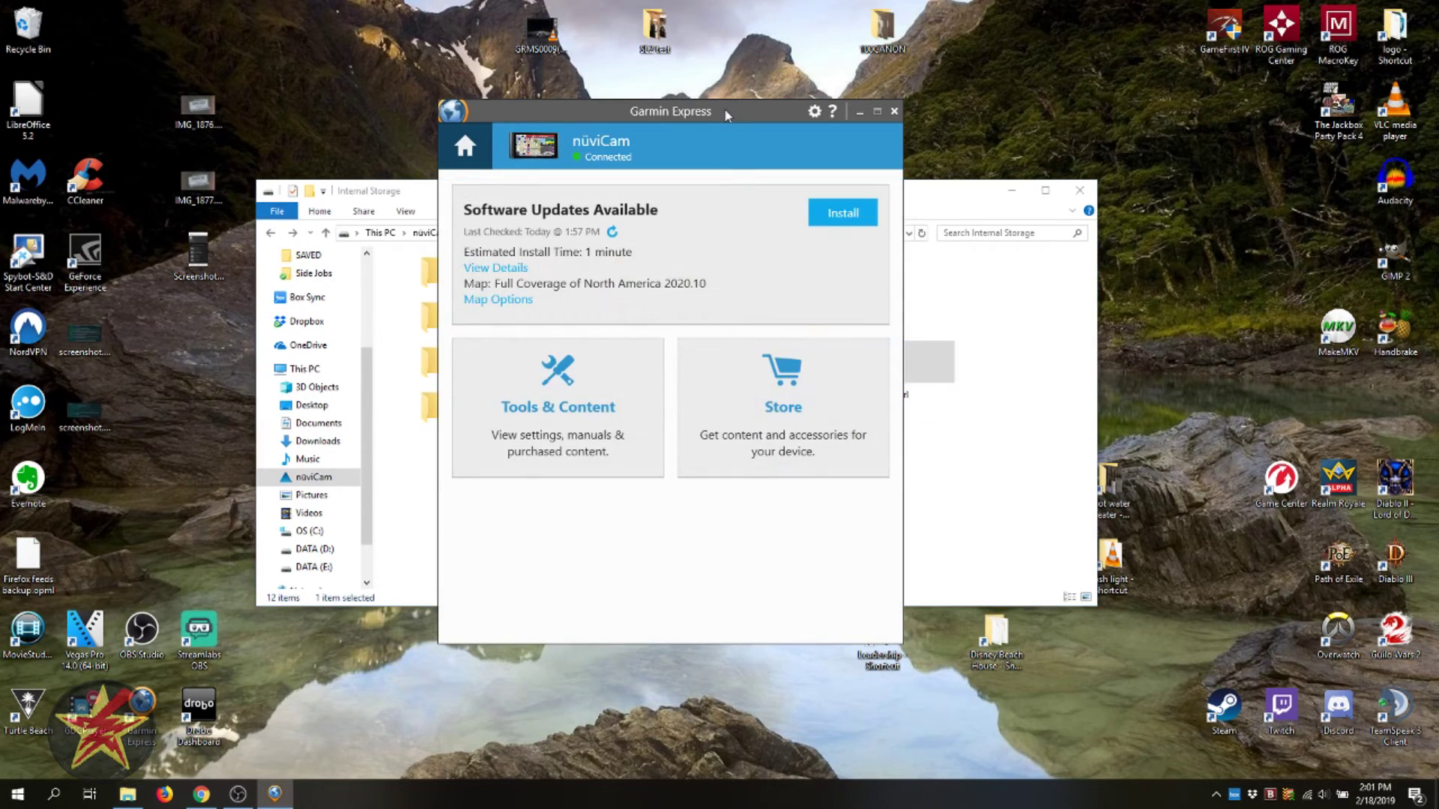